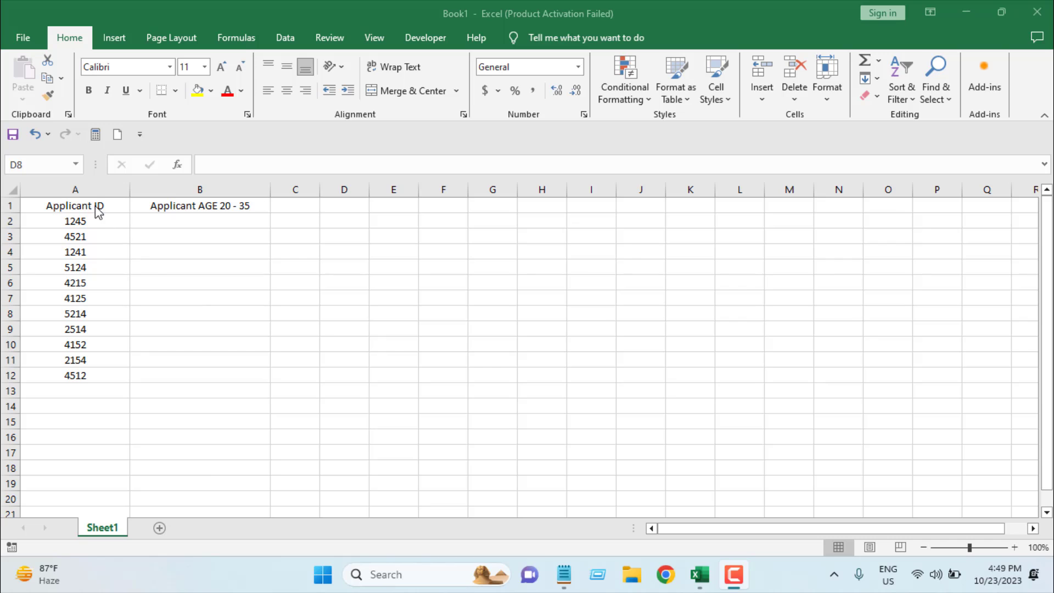
Select the age cells B2 through B12
{"action": "left_click", "coordinate": [97, 184]}
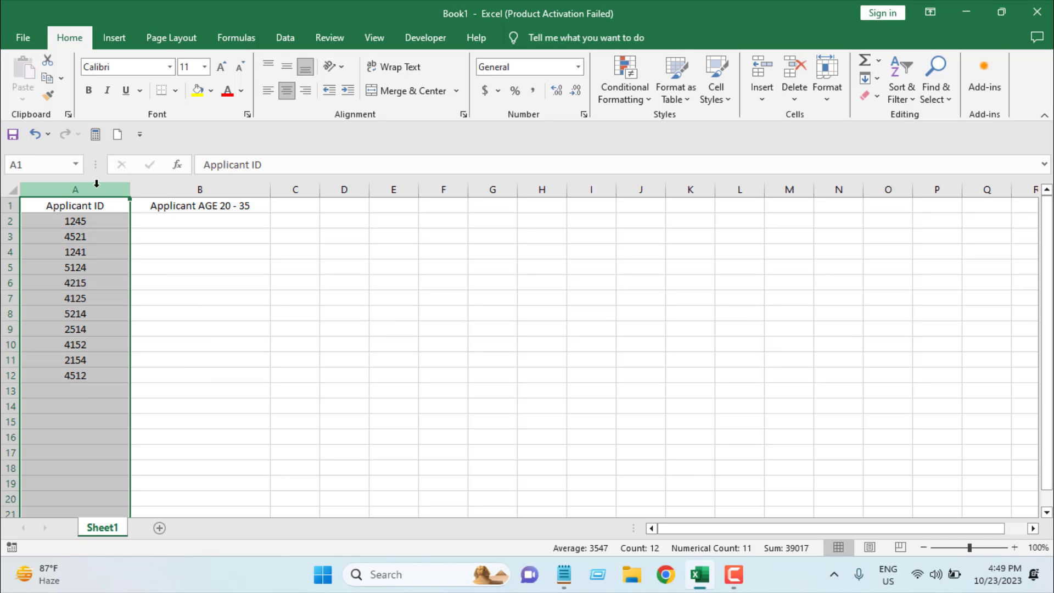
{"action": "left_click", "coordinate": [195, 187]}
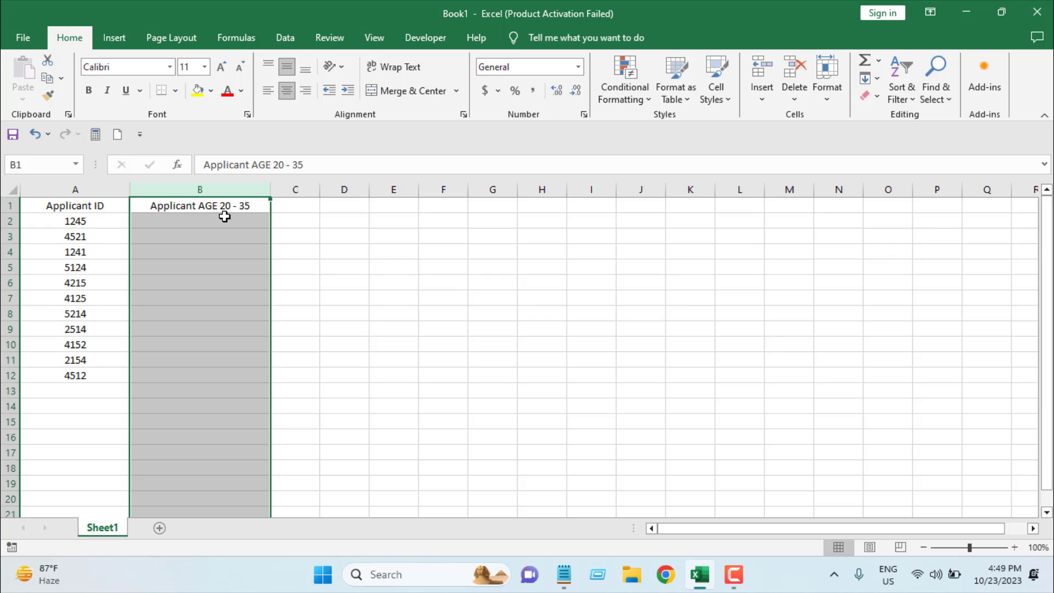
{"action": "left_click", "coordinate": [302, 236]}
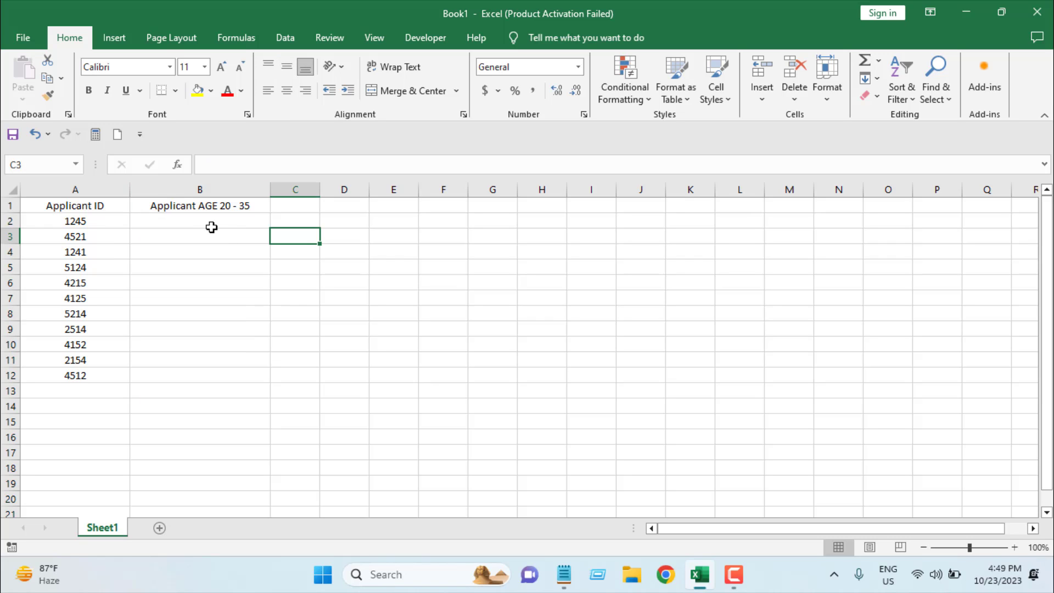
{"action": "left_click_drag", "start_coordinate": [211, 227], "coordinate": [205, 369]}
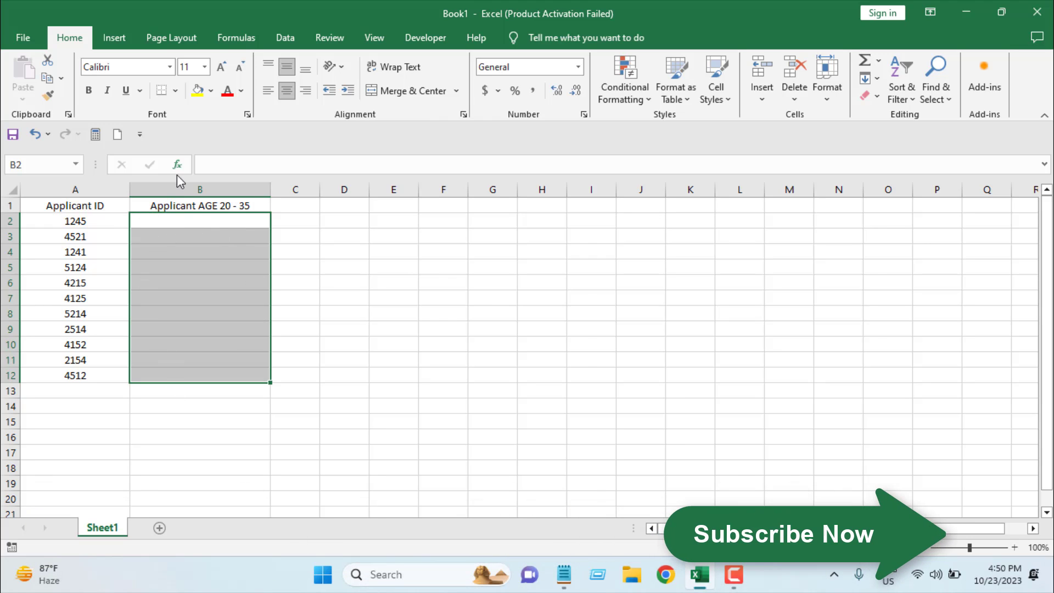
Set data validation to allow whole numbers between minimum 20 and maximum 35
{"action": "left_click", "coordinate": [284, 39]}
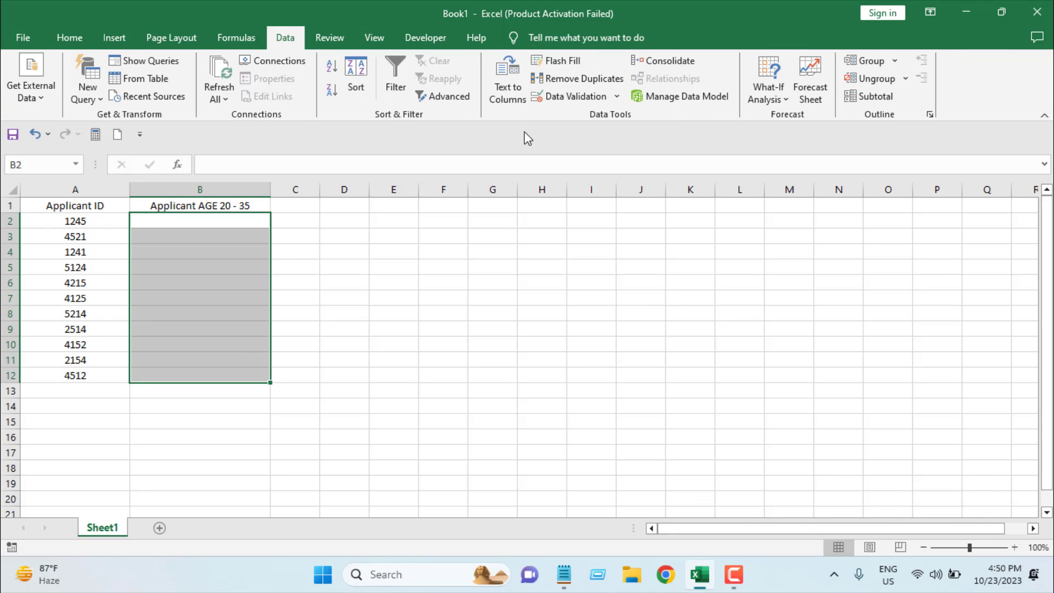
{"action": "left_click", "coordinate": [576, 92]}
{"action": "left_click", "coordinate": [501, 195]}
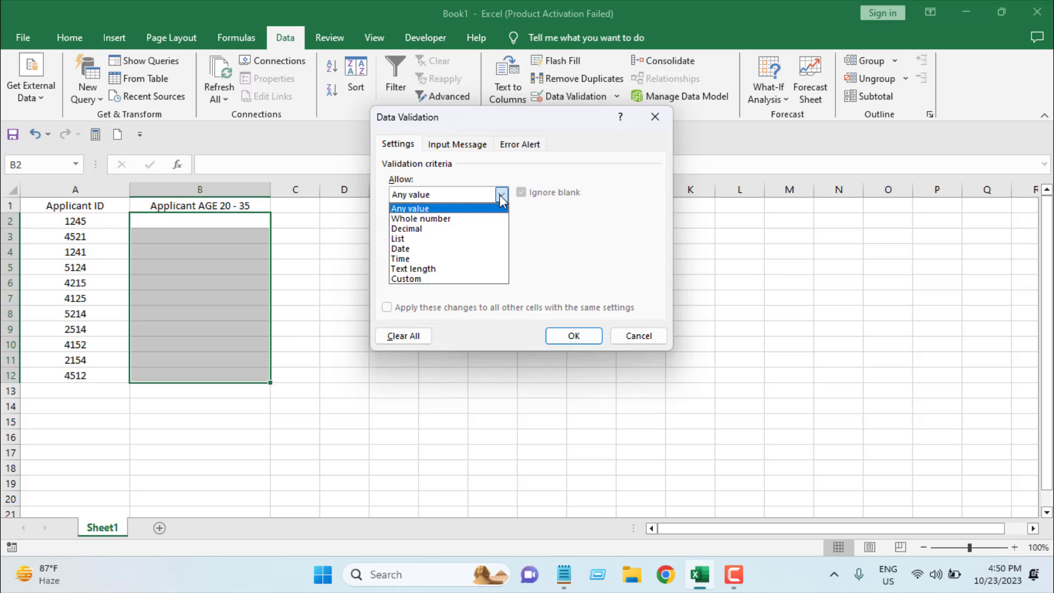
{"action": "left_click", "coordinate": [468, 218]}
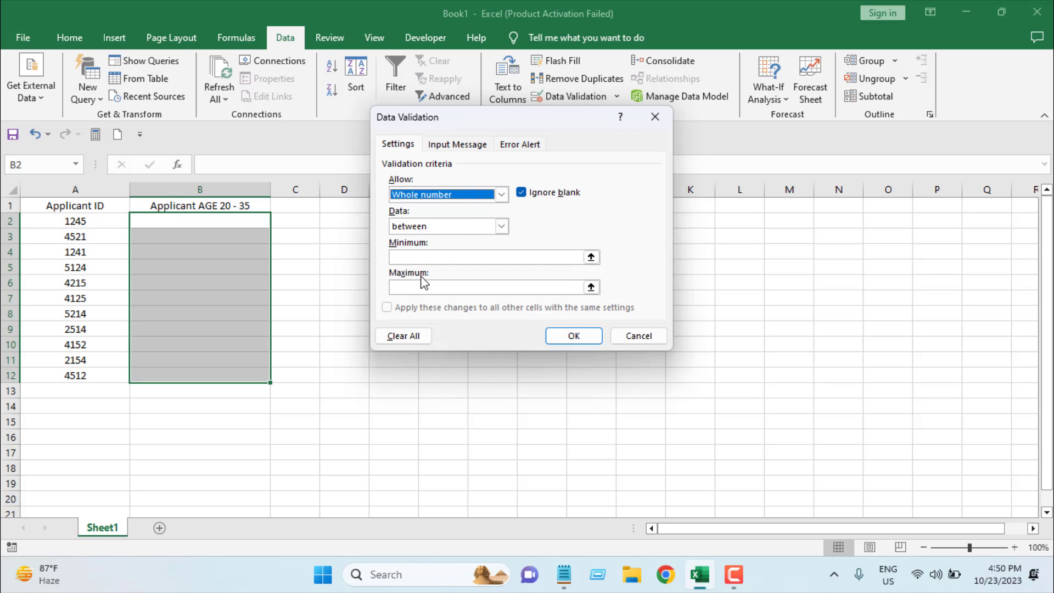
{"action": "left_click", "coordinate": [420, 252]}
{"action": "type", "text": "20"}
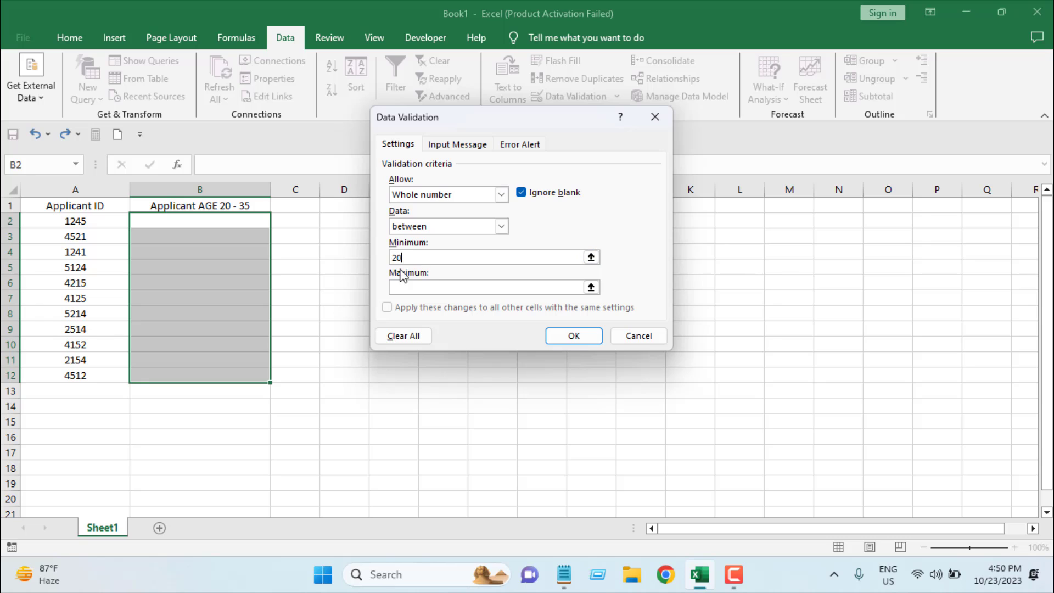
{"action": "left_click", "coordinate": [405, 288]}
{"action": "type", "text": "35"}
Add an input message titled 'Important' reading 'Age must be within 20 to 35'
{"action": "left_click", "coordinate": [445, 146]}
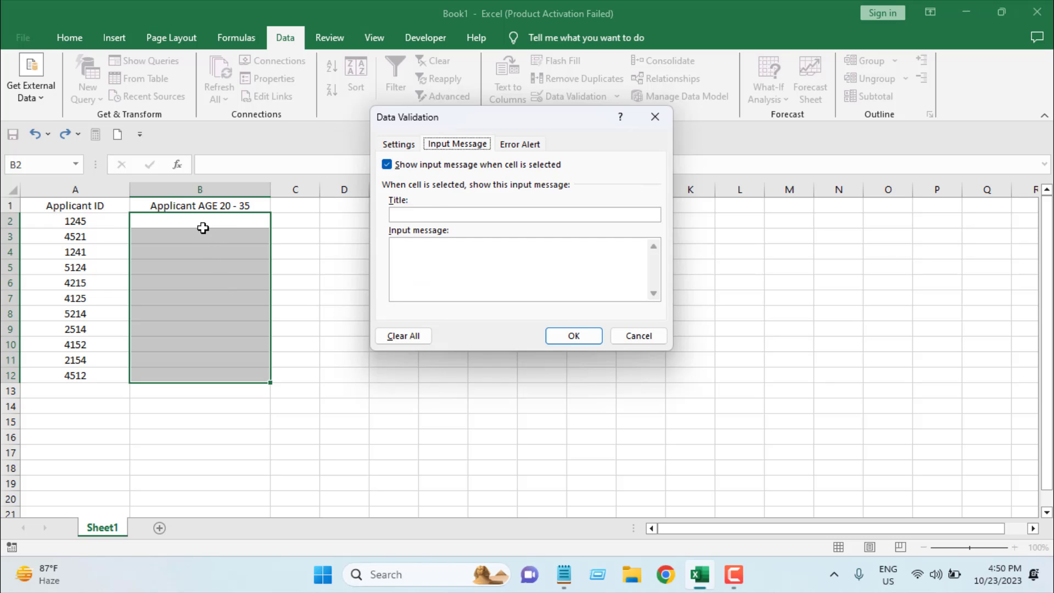
{"action": "left_click", "coordinate": [518, 215]}
{"action": "type", "text": "Important"}
{"action": "left_click", "coordinate": [481, 271]}
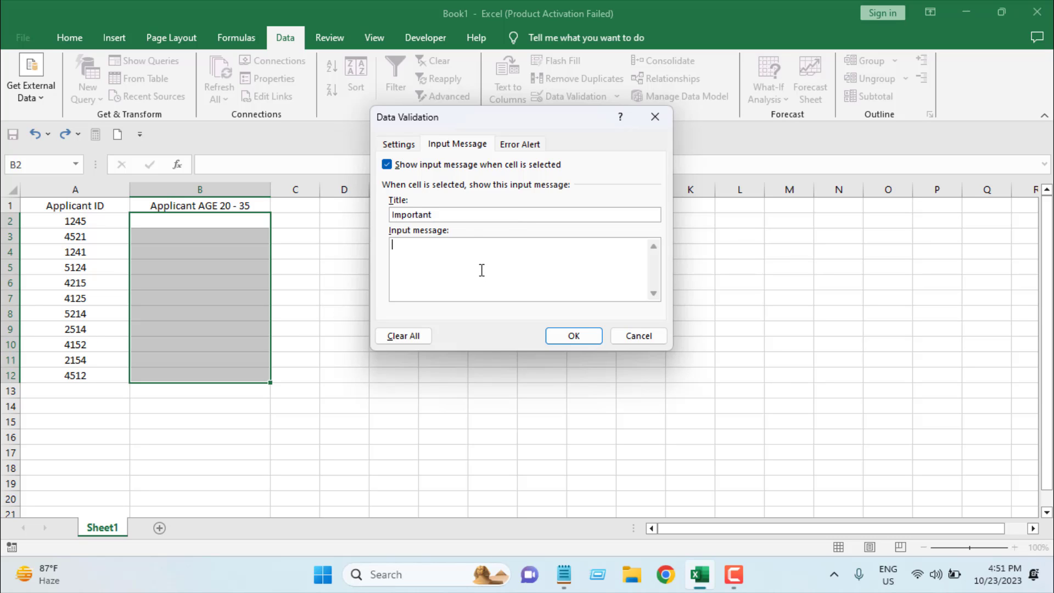
{"action": "type", "text": "Age must be within 20 to"}
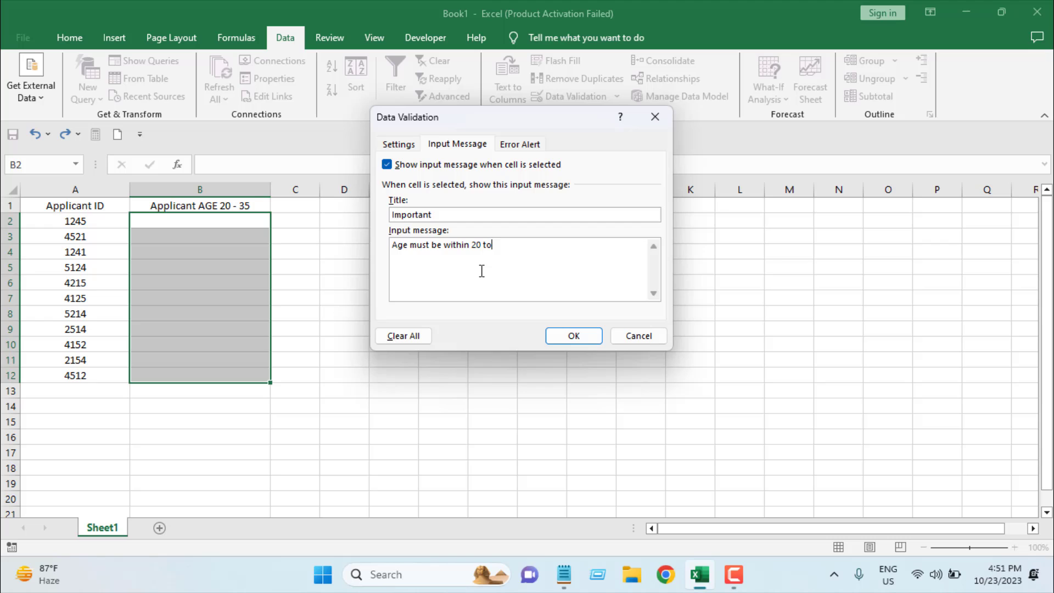
{"action": "type", "text": " 35"}
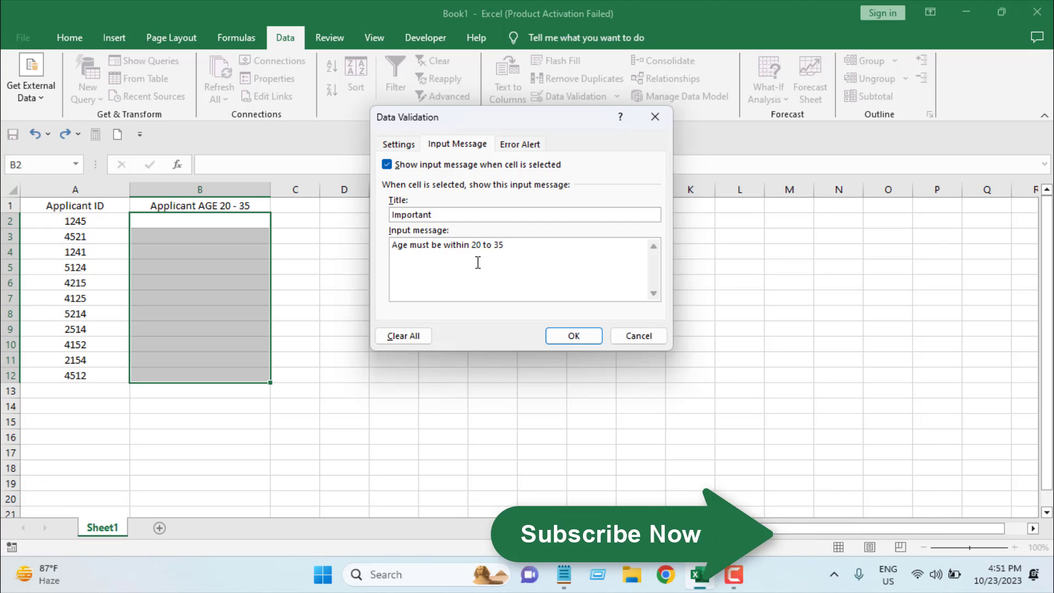
Add a Stop error alert 'Invald Entry' saying data must be a whole number within 20 to 35, and apply
{"action": "left_click", "coordinate": [509, 149]}
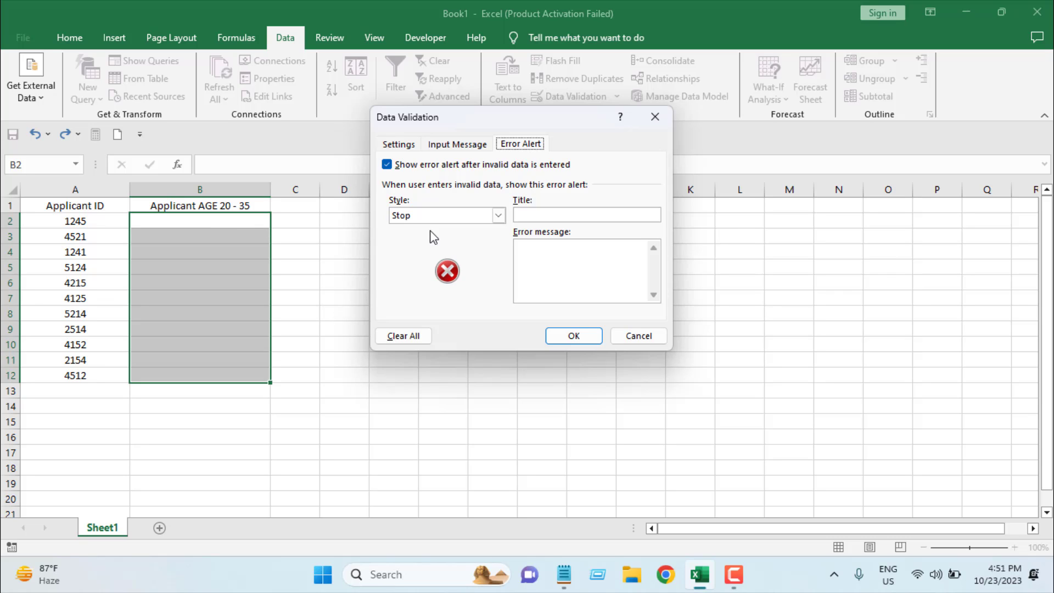
{"action": "left_click", "coordinate": [544, 216]}
{"action": "type", "text": "Invalu"}
{"action": "key", "text": "BackSpace"}
{"action": "type", "text": "d Entry"}
{"action": "left_click", "coordinate": [545, 260]}
{"action": "type", "text": "Data mu"}
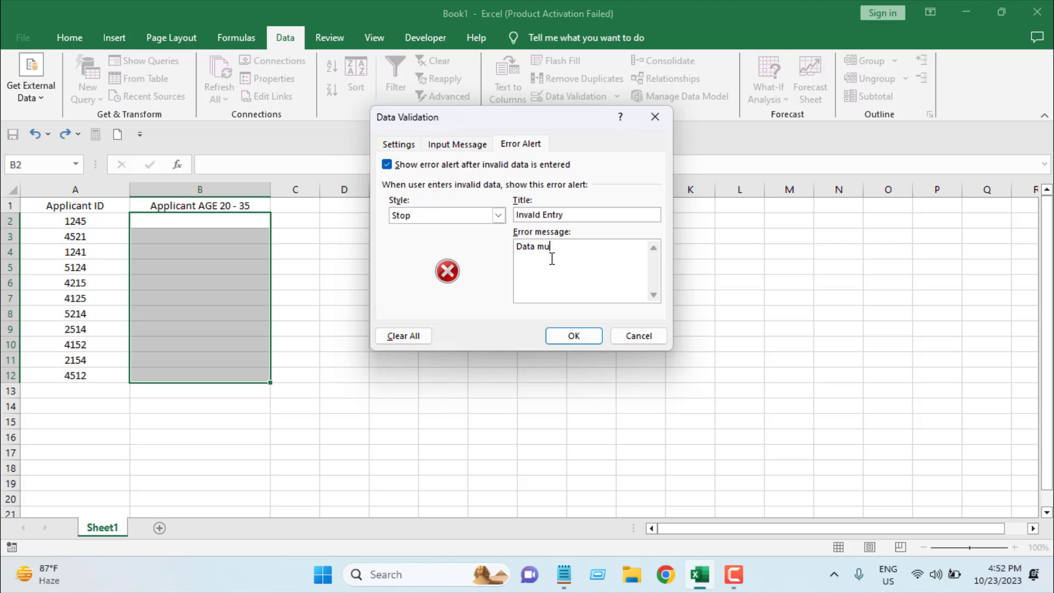
{"action": "type", "text": "st be within 20 to"}
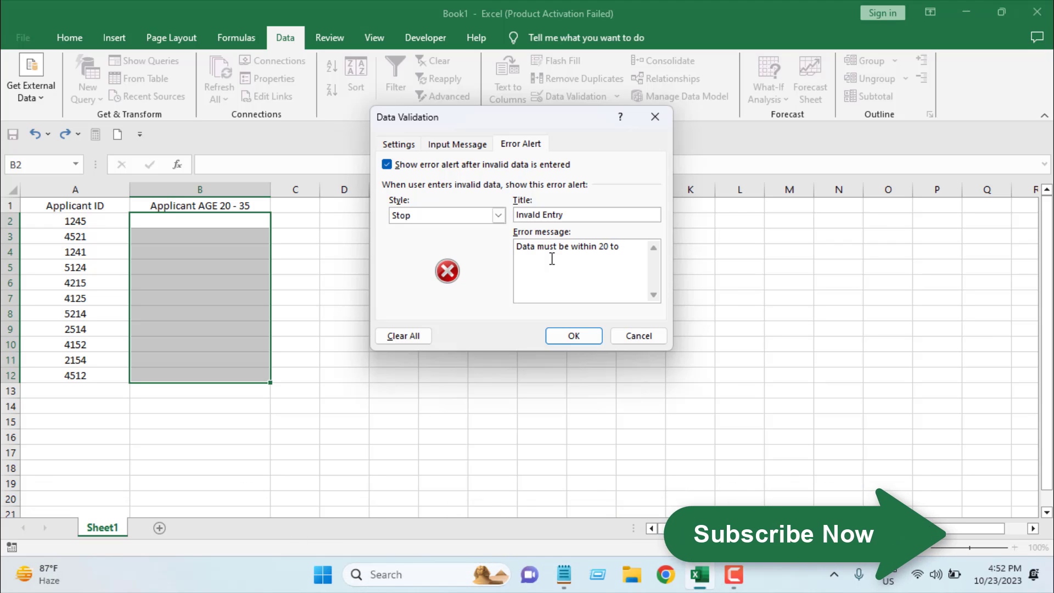
{"action": "type", "text": " 35 and it must "}
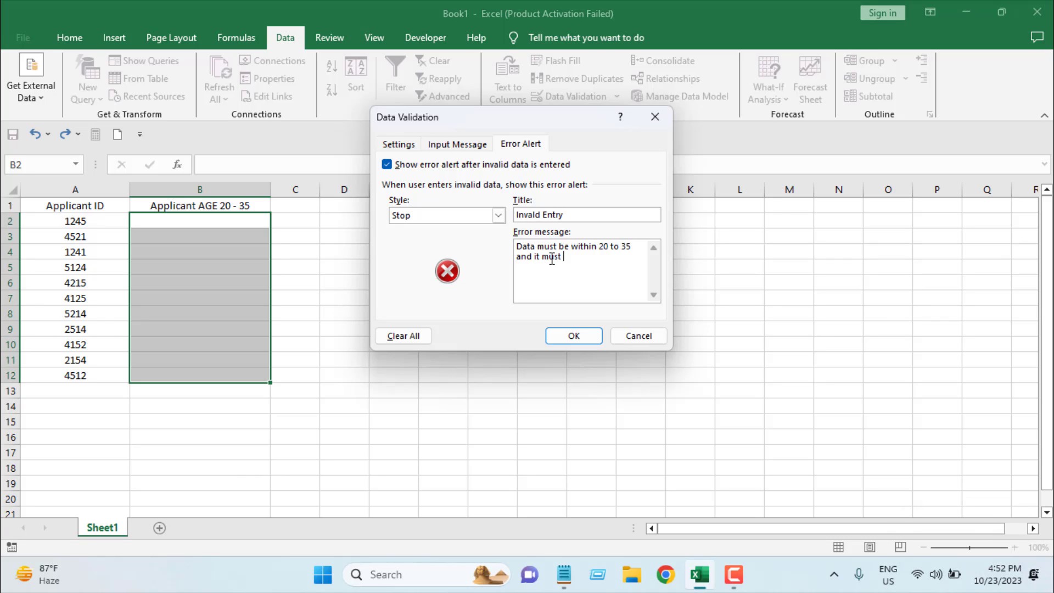
{"action": "type", "text": "be a whole number"}
{"action": "left_click", "coordinate": [574, 336]}
{"action": "left_click", "coordinate": [526, 341]}
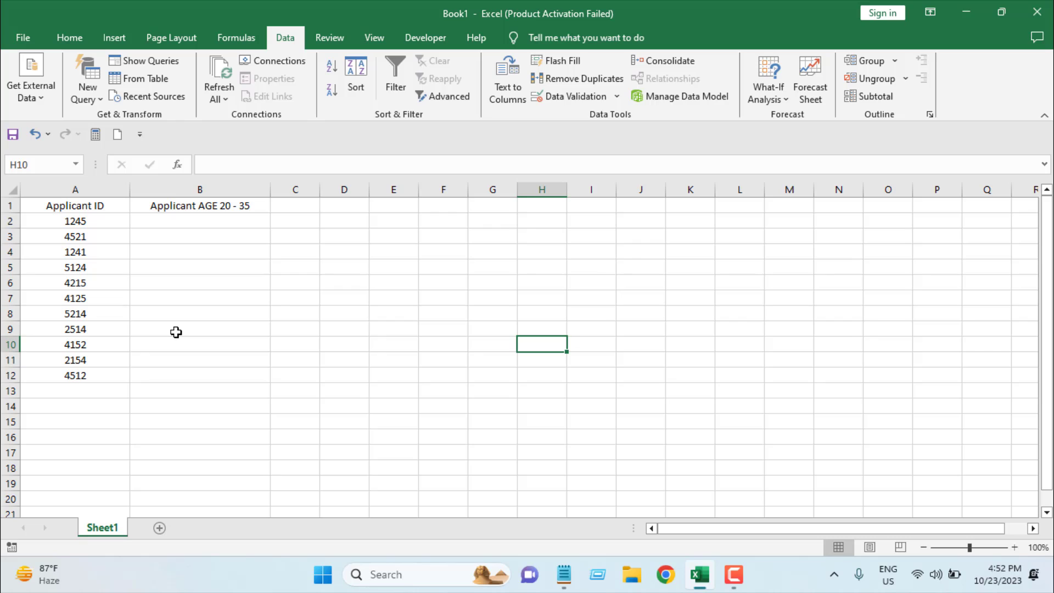
{"action": "left_click", "coordinate": [187, 248]}
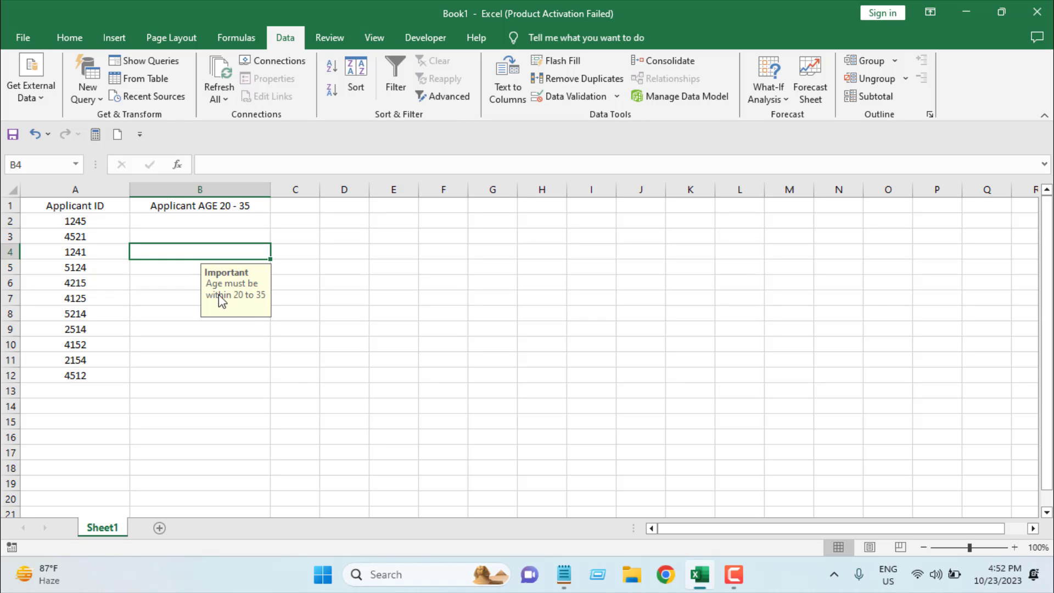
{"action": "left_click", "coordinate": [350, 299]}
{"action": "left_click", "coordinate": [191, 223]}
{"action": "left_click", "coordinate": [181, 269]}
{"action": "left_click", "coordinate": [184, 329]}
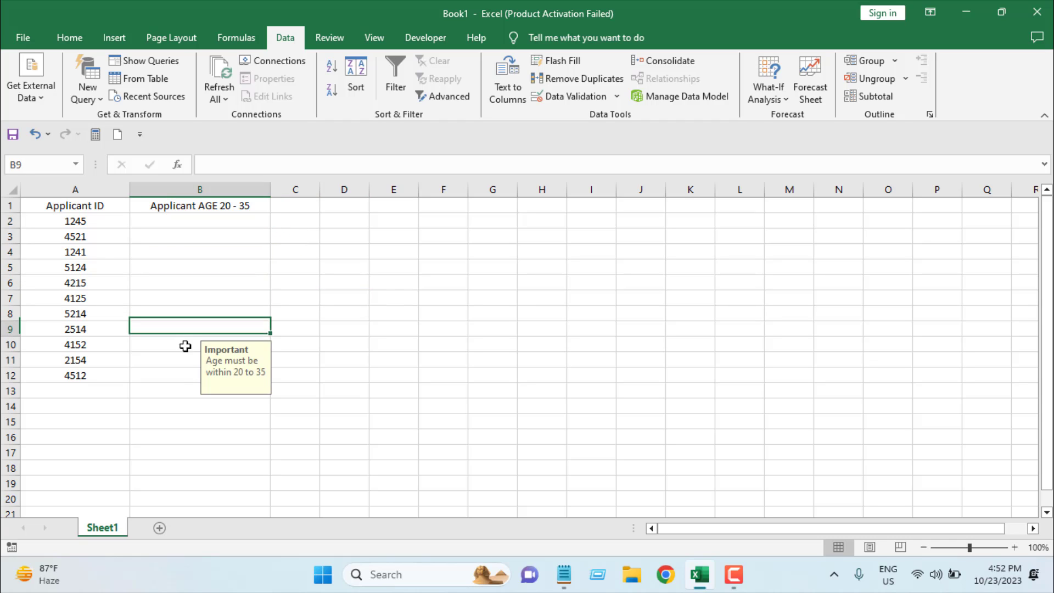
{"action": "left_click", "coordinate": [180, 376]}
{"action": "left_click", "coordinate": [174, 360]}
{"action": "left_click", "coordinate": [175, 293]}
{"action": "left_click", "coordinate": [174, 265]}
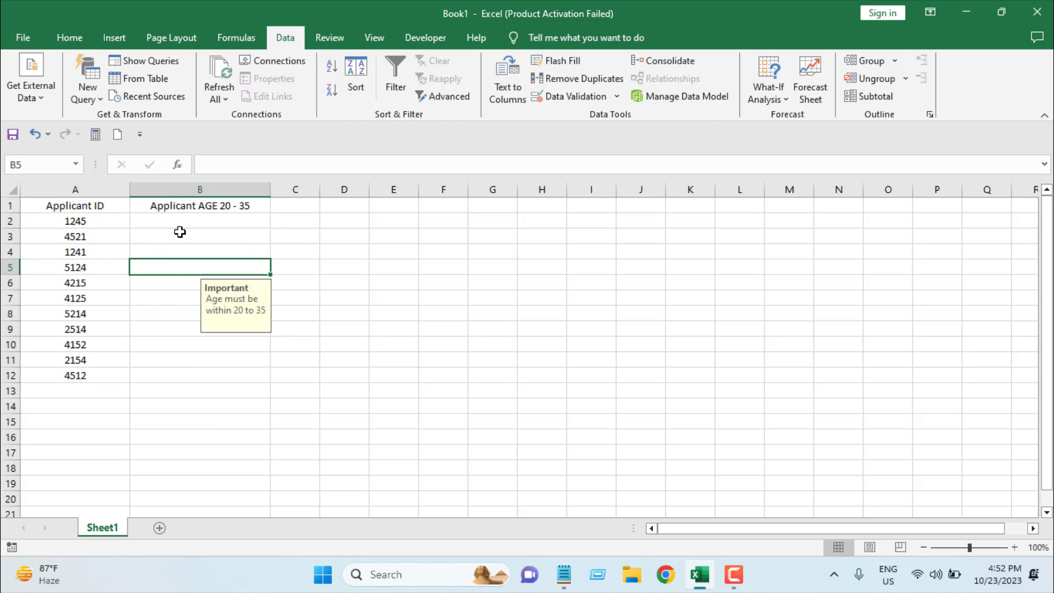
{"action": "left_click", "coordinate": [179, 233]}
{"action": "left_click", "coordinate": [179, 220]}
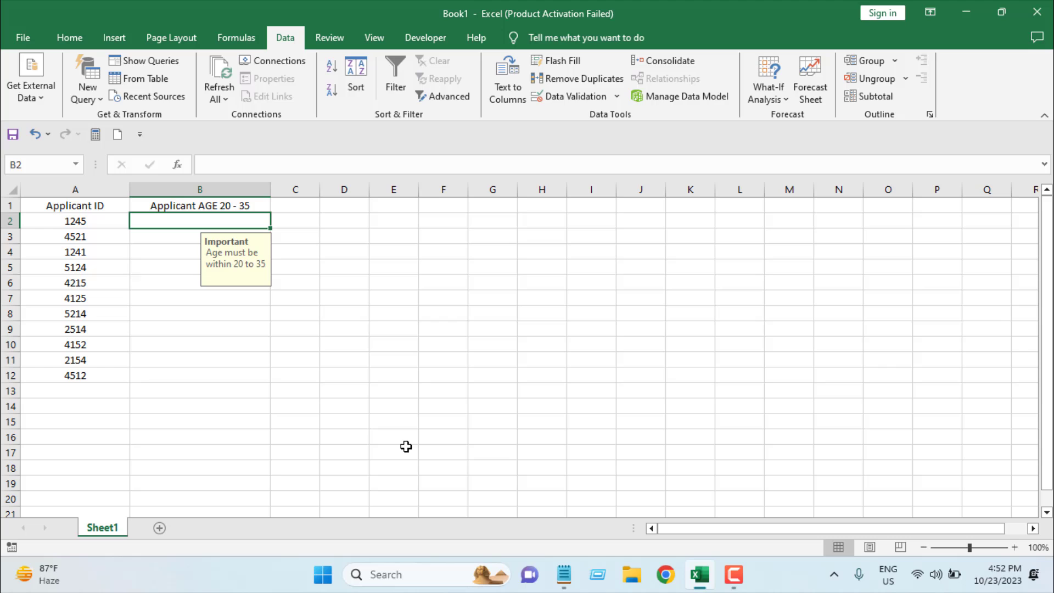
Enter 20 in B2, then try the out-of-range age 19 in B3
{"action": "type", "text": "20"}
{"action": "key", "text": "Return"}
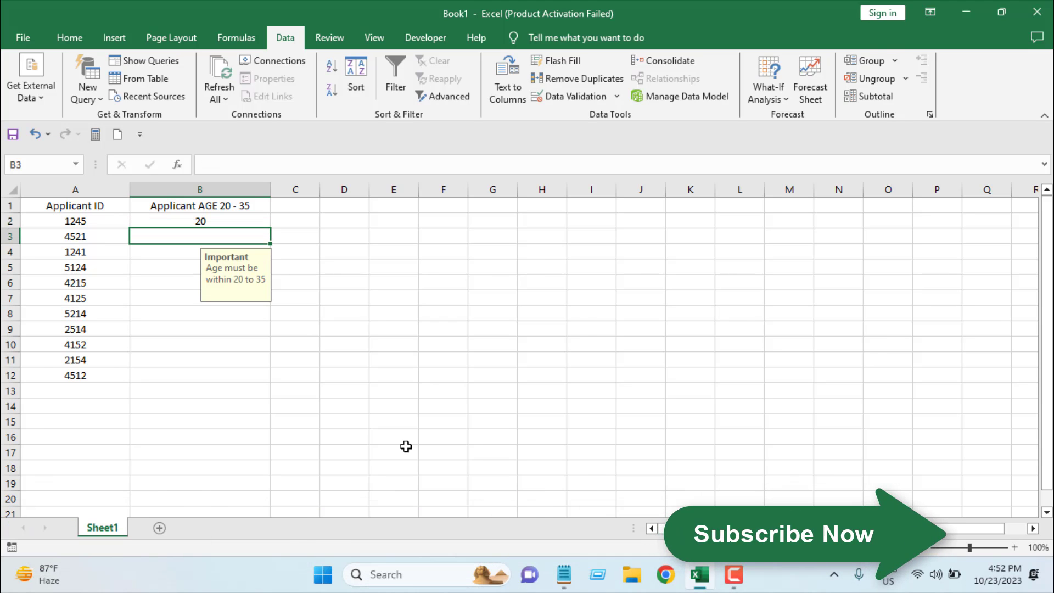
{"action": "type", "text": "19"}
{"action": "key", "text": "Return"}
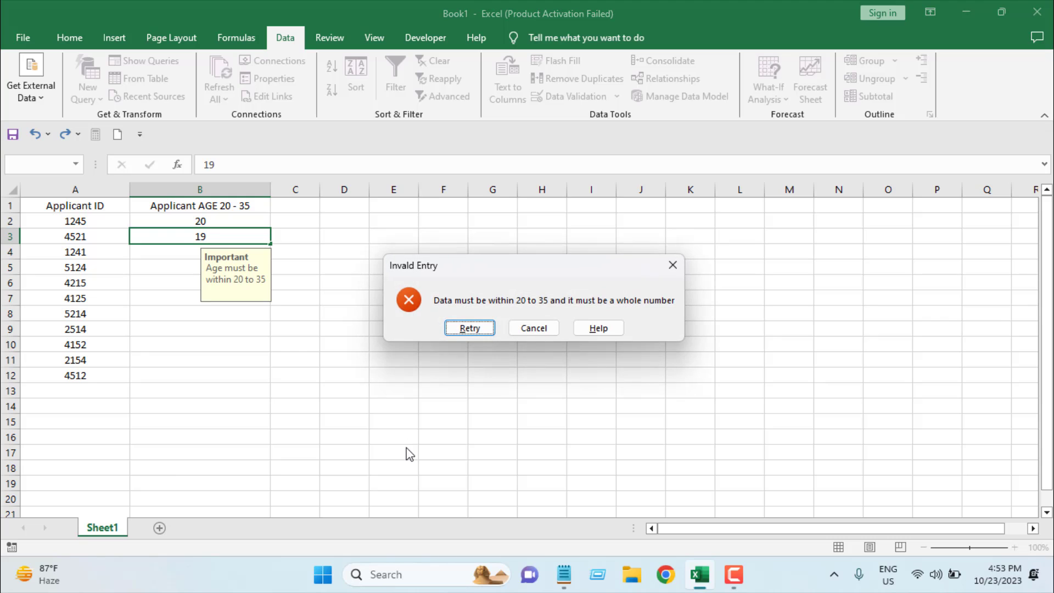
Retry after the Invald Entry alert and enter 35 in B3
{"action": "left_click_drag", "start_coordinate": [505, 265], "coordinate": [422, 246]}
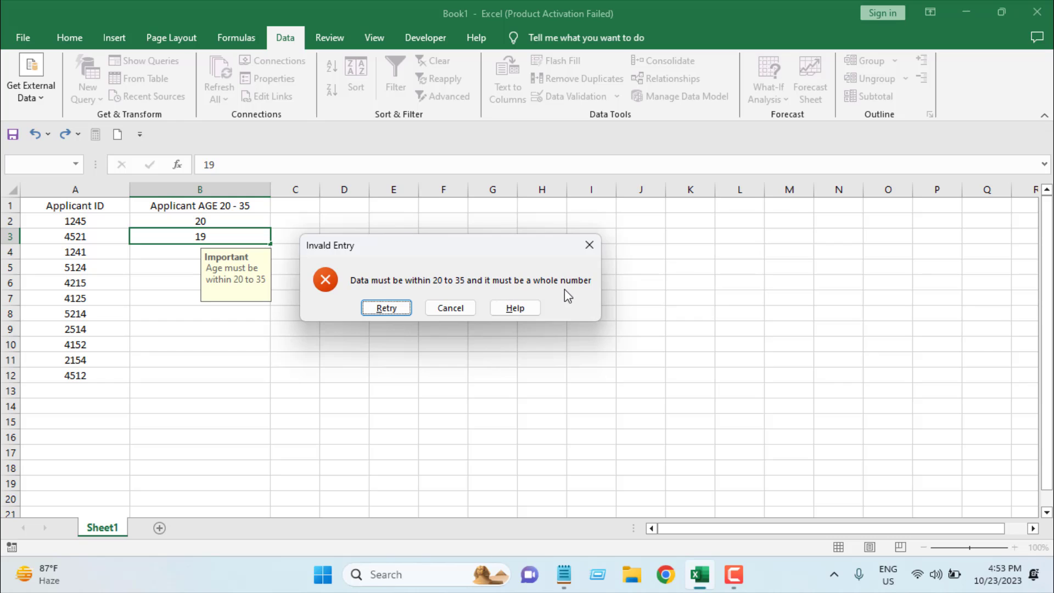
{"action": "left_click", "coordinate": [386, 308]}
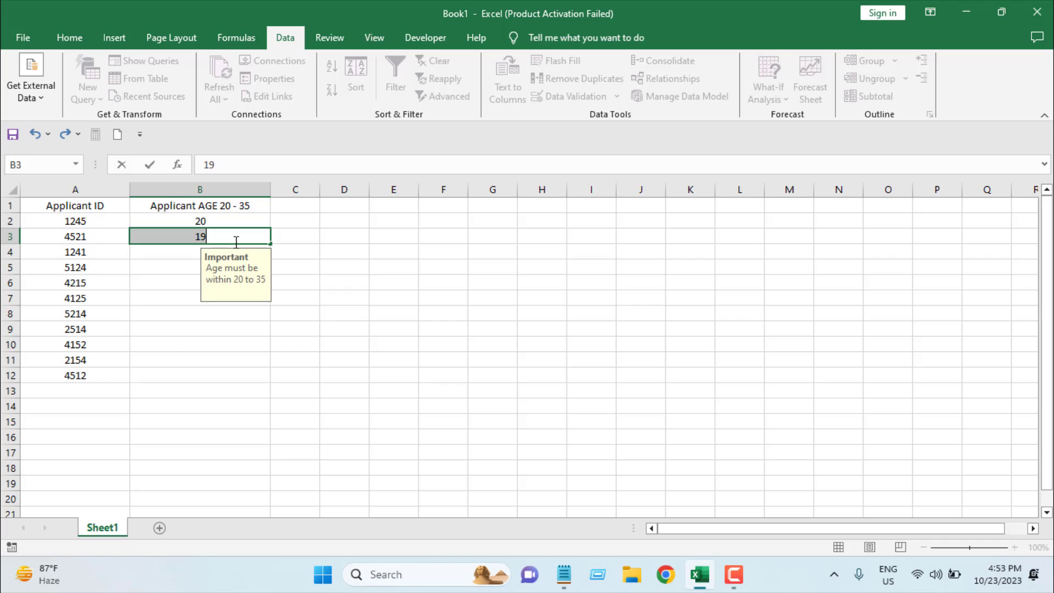
{"action": "type", "text": "35"}
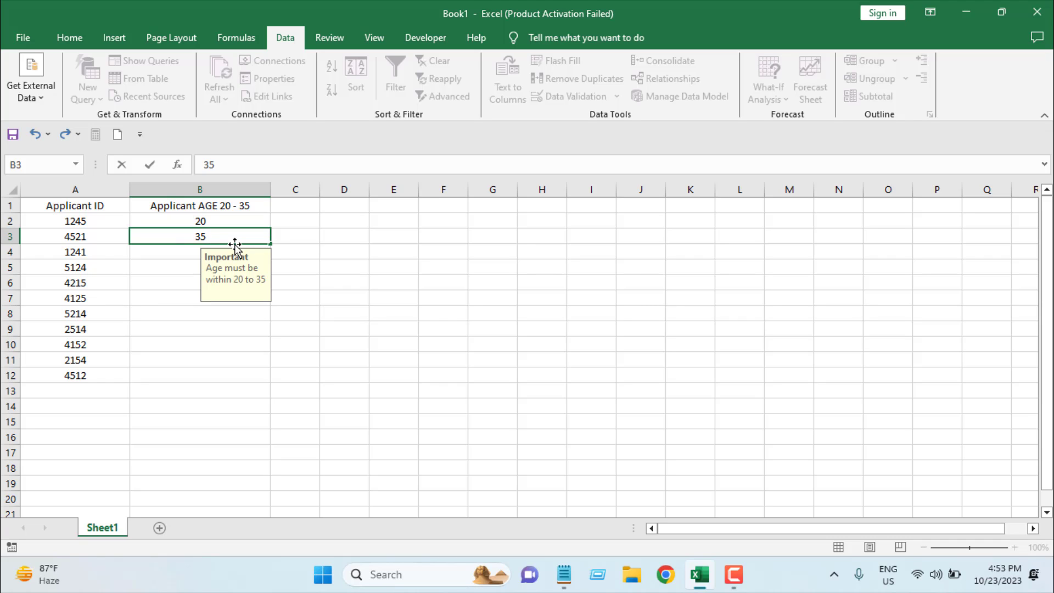
{"action": "key", "text": "Return"}
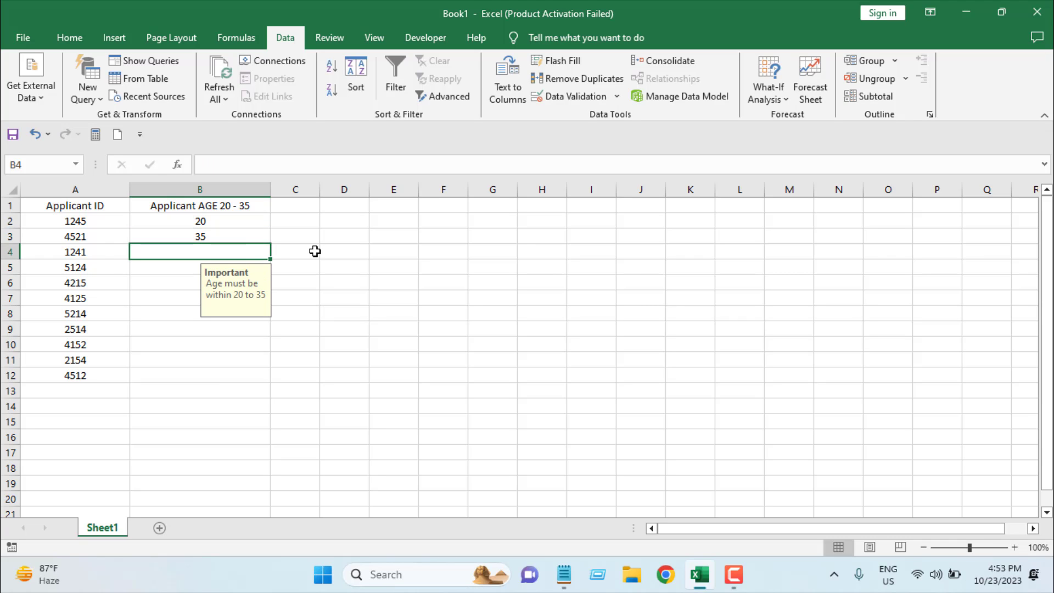